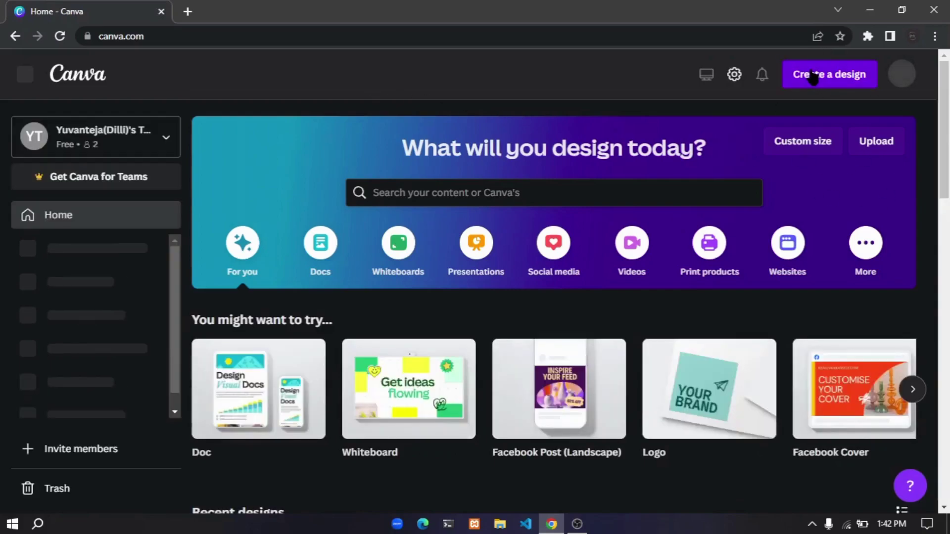
- Create a blank Instagram Post (Square) design, 1080 × 1080 px, from the social media formats
left_click(816, 80)
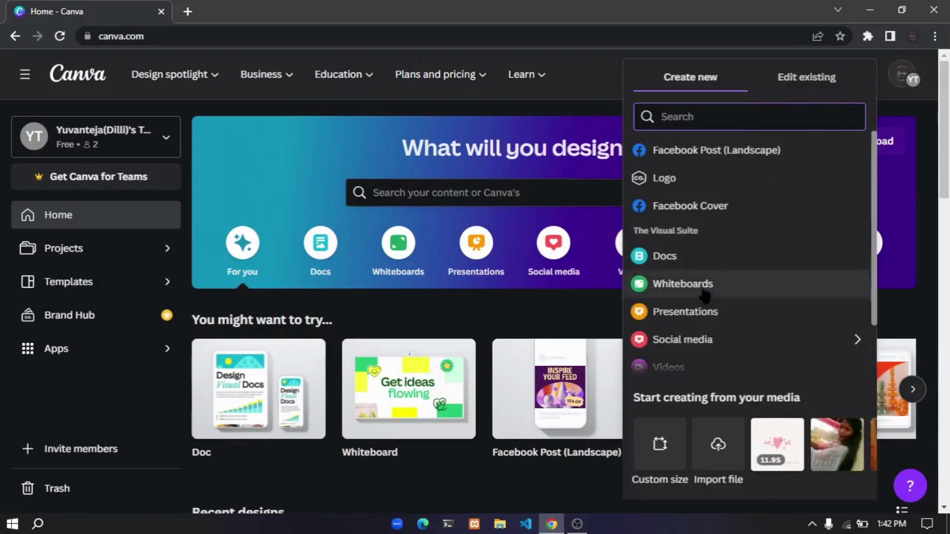
scroll(732, 341, "down", 2)
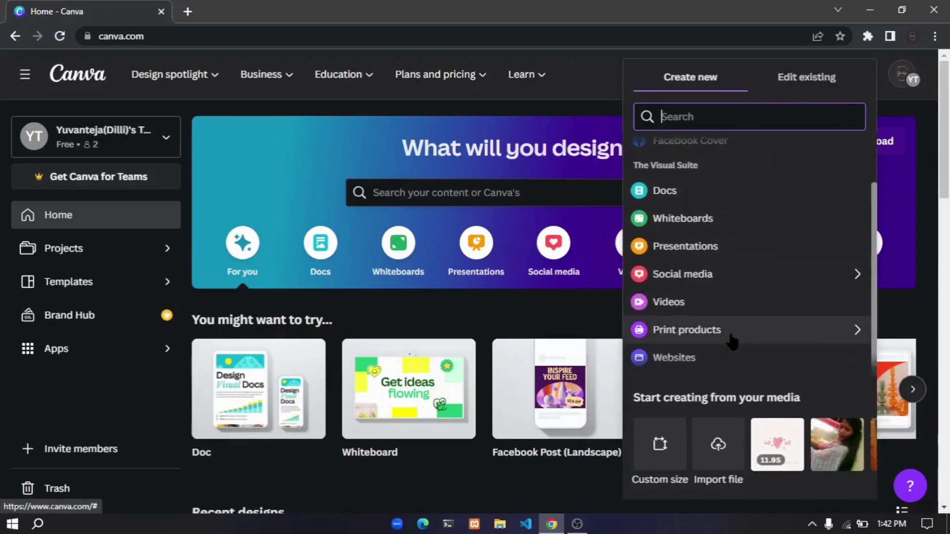
left_click(773, 278)
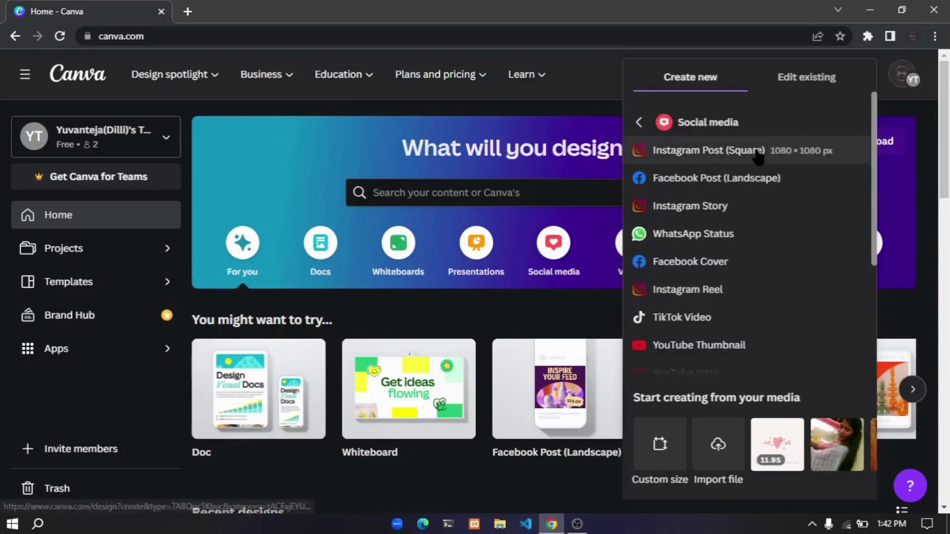
left_click(757, 155)
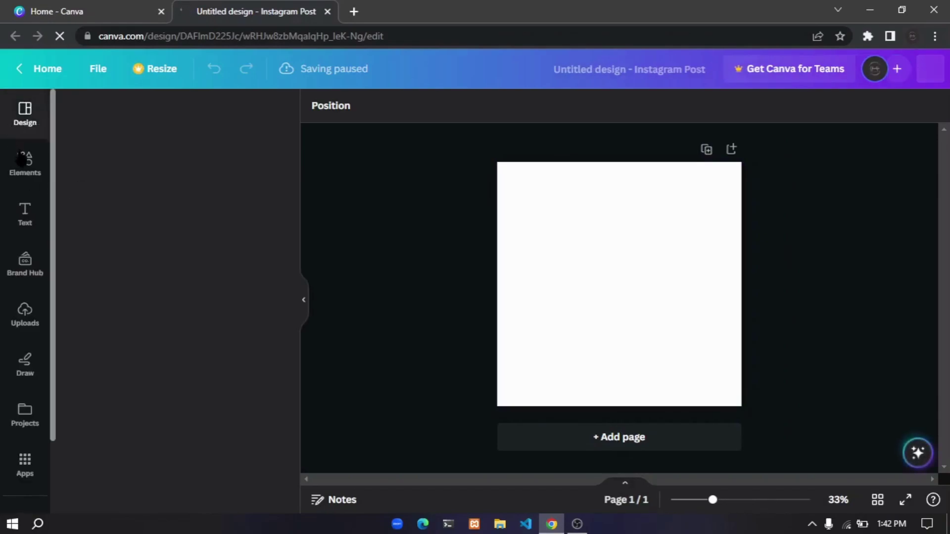
- Fill the whole page with the recently used pink and white blossom branch image as its background
left_click(23, 159)
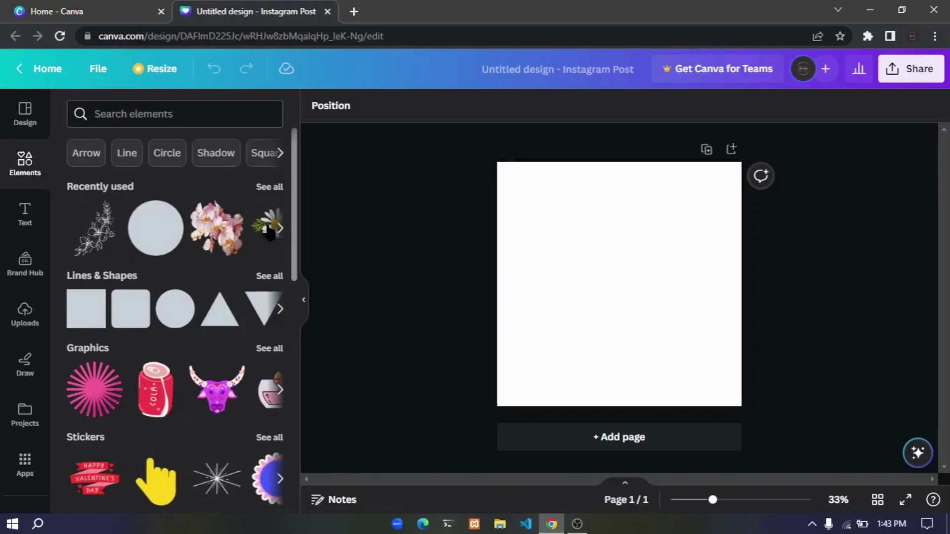
left_click(281, 229)
left_click_drag(239, 233, 510, 268)
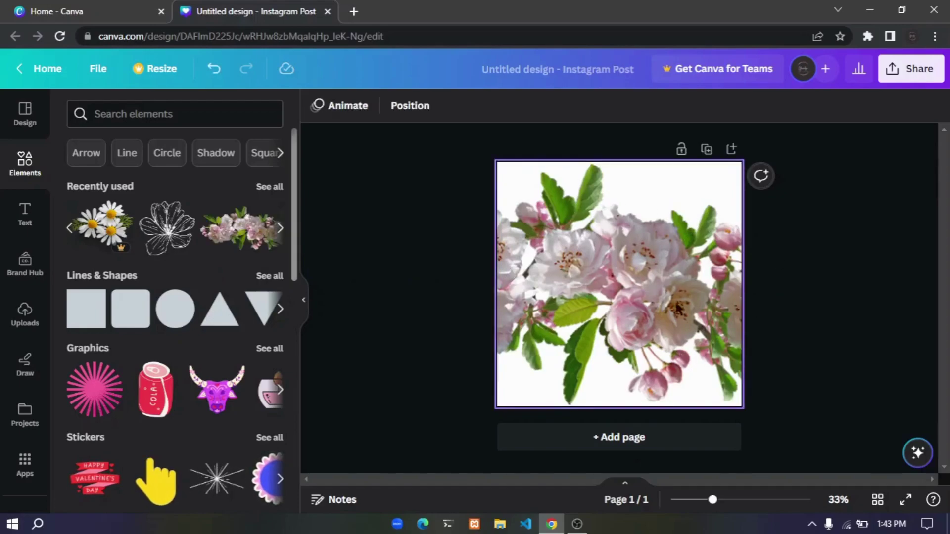
- Add a circle shape, enlarge it, and centre it on the page as a large dark green disc over the blossoms
left_click(70, 230)
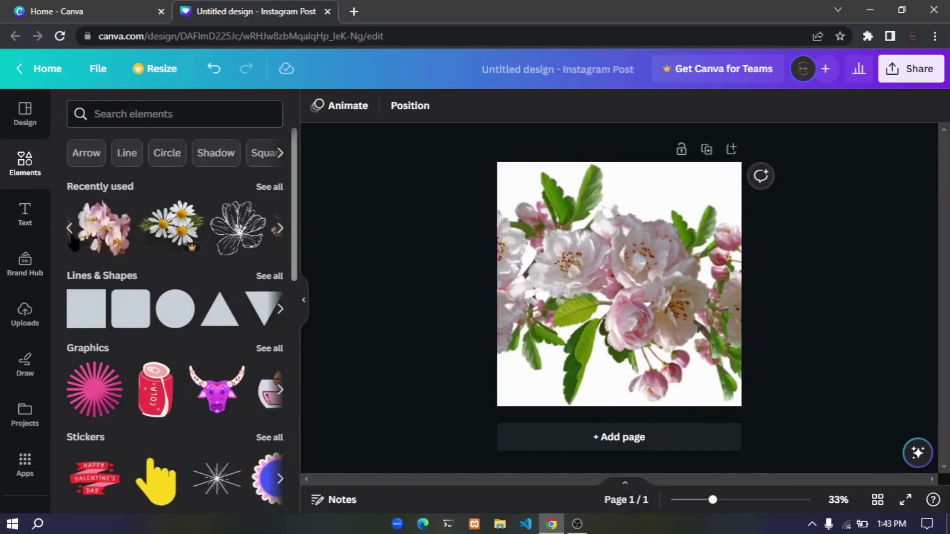
left_click_drag(155, 250, 610, 268)
left_click_drag(569, 220, 482, 174)
left_click_drag(598, 215, 636, 276)
left_click_drag(694, 210, 715, 187)
left_click_drag(652, 218, 630, 246)
mouse_move(694, 204)
left_mouse_down()
mouse_move(713, 189)
mouse_move(687, 210)
left_mouse_up()
mouse_move(646, 260)
left_mouse_down()
mouse_move(655, 242)
mouse_move(658, 251)
left_mouse_up()
left_click(773, 293)
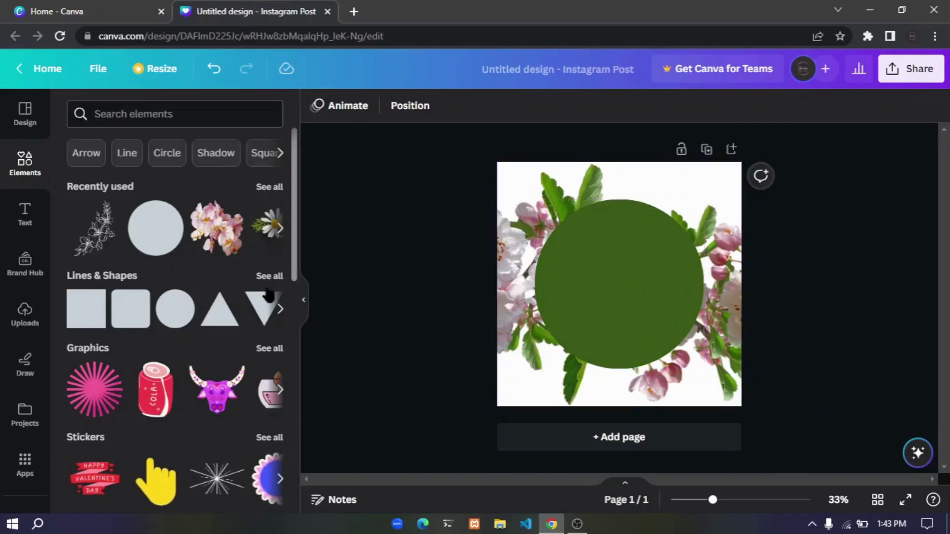
- Add the line-art flower branch and rotate it into the page's upper-right corner, partly beyond the edges
left_click_drag(91, 240, 646, 255)
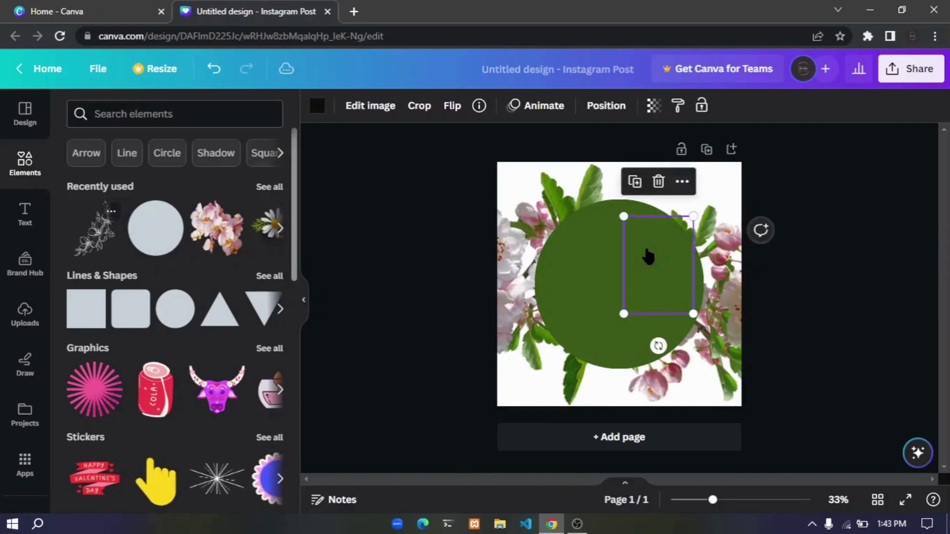
left_click_drag(657, 343, 764, 335)
left_click_drag(647, 277, 716, 210)
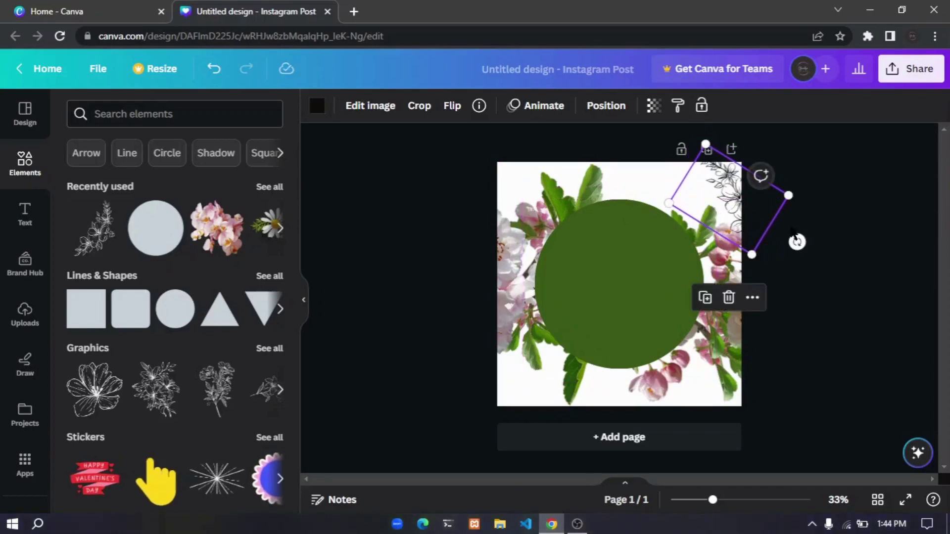
left_click_drag(797, 241, 748, 196)
left_click(777, 271)
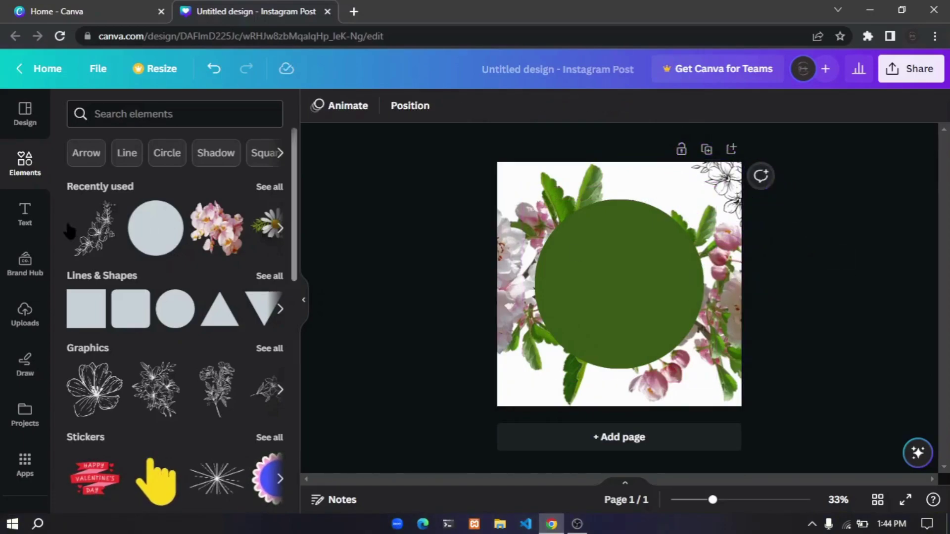
- Add a text box reading "can add photos or other info" and enlarge it to span the middle of the green circle
left_click(25, 213)
left_click(156, 156)
key("BackSpace")
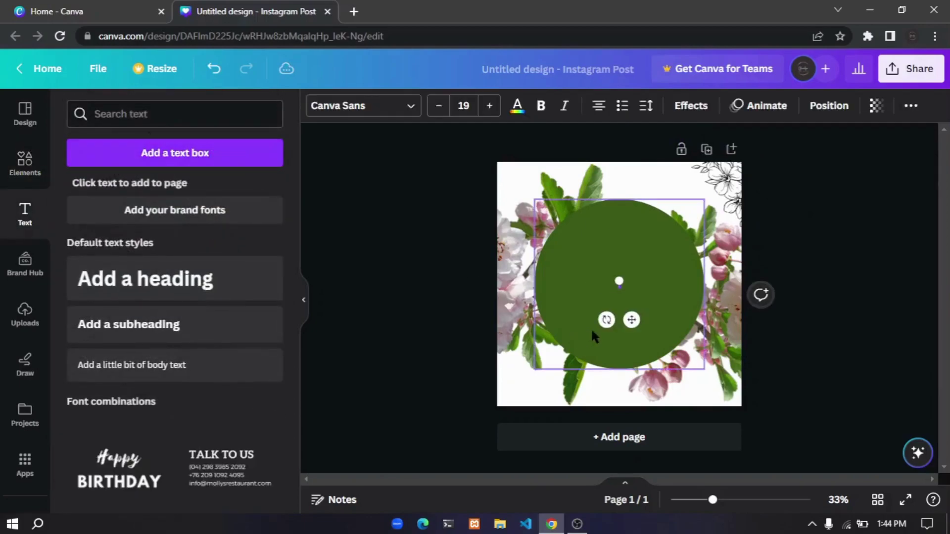
type("can")
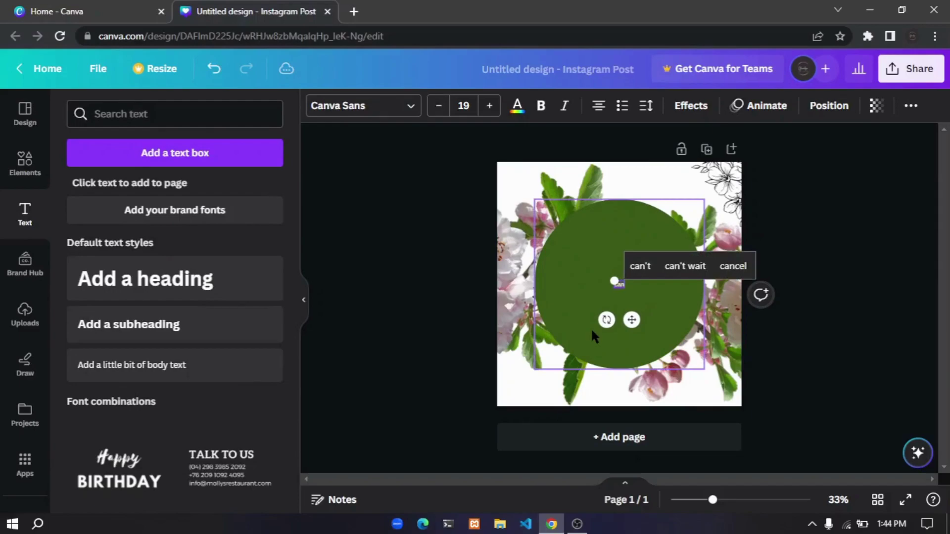
type(" add ph")
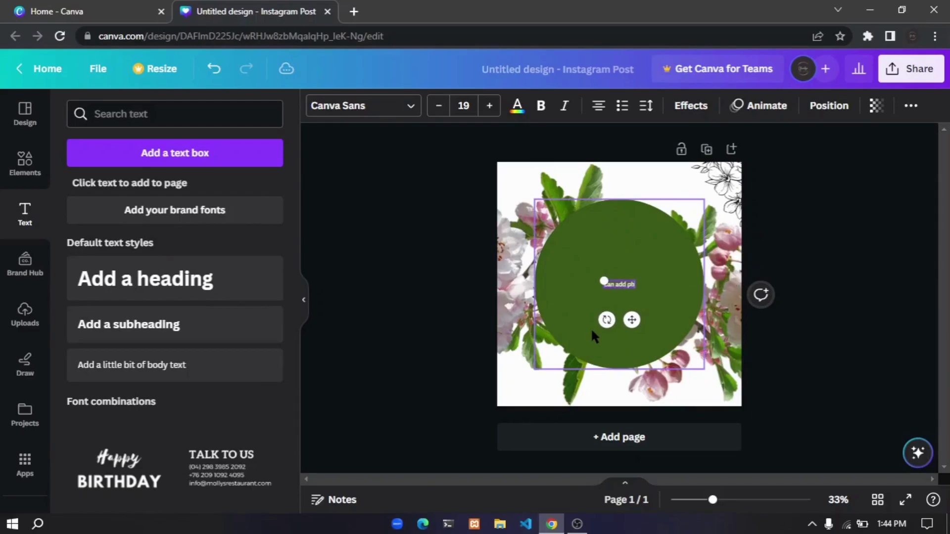
type("otos or other")
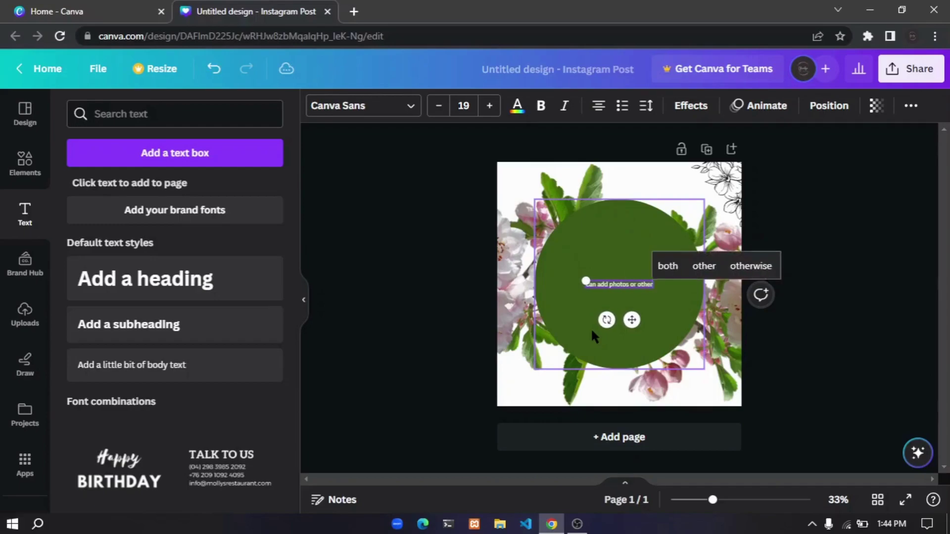
type(" info")
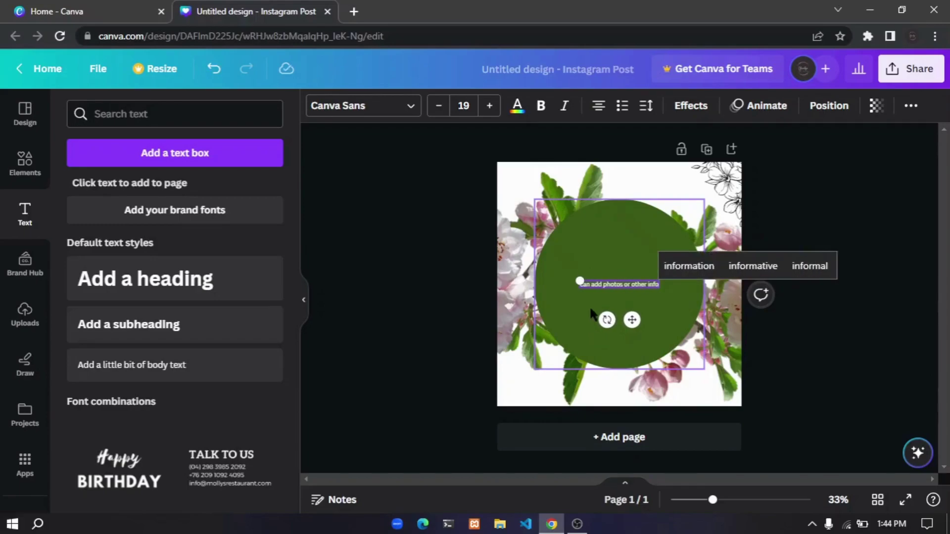
left_click_drag(560, 249, 521, 247)
left_click_drag(601, 321, 628, 322)
left_click(239, 153)
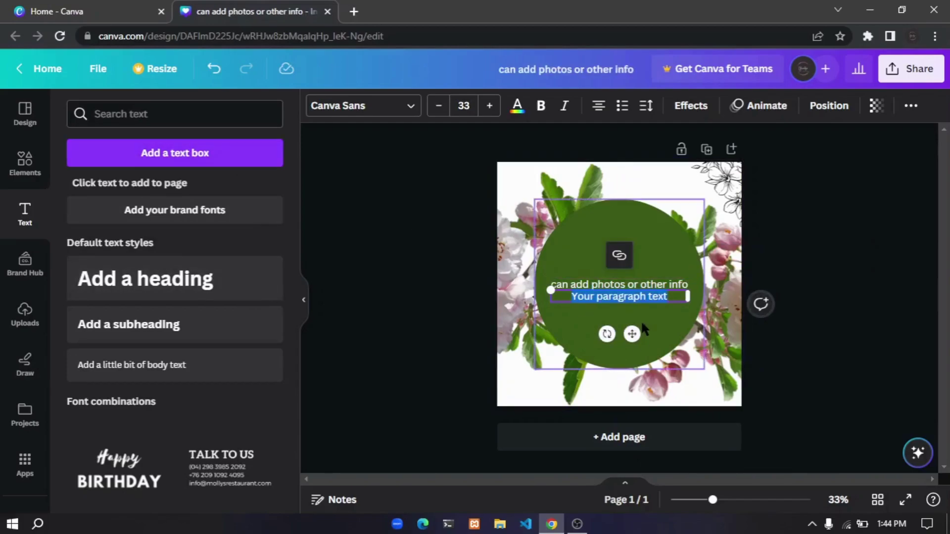
type("@")
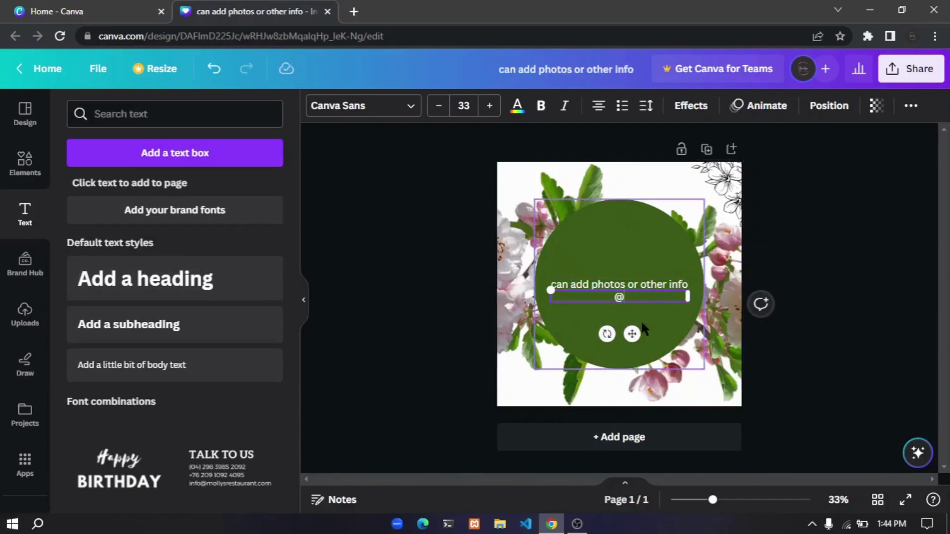
type("your ac")
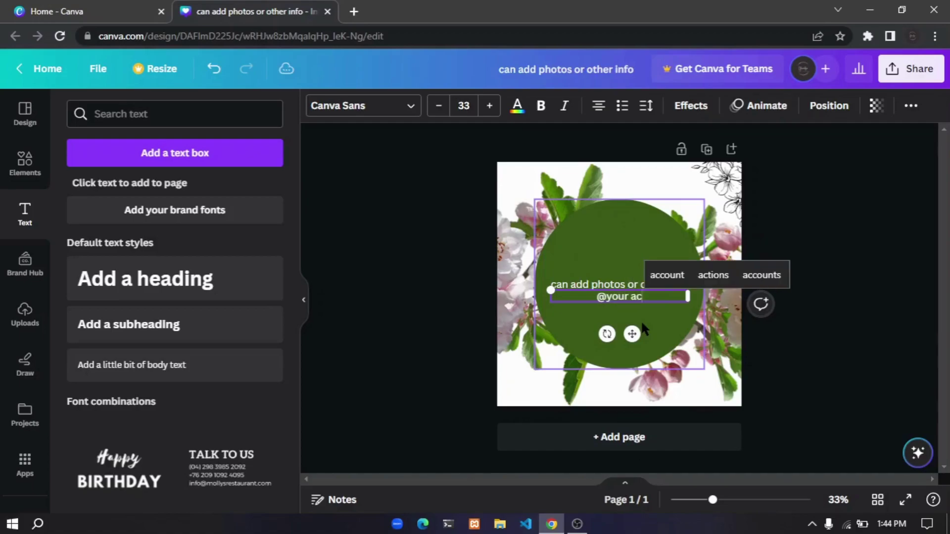
type("count nam")
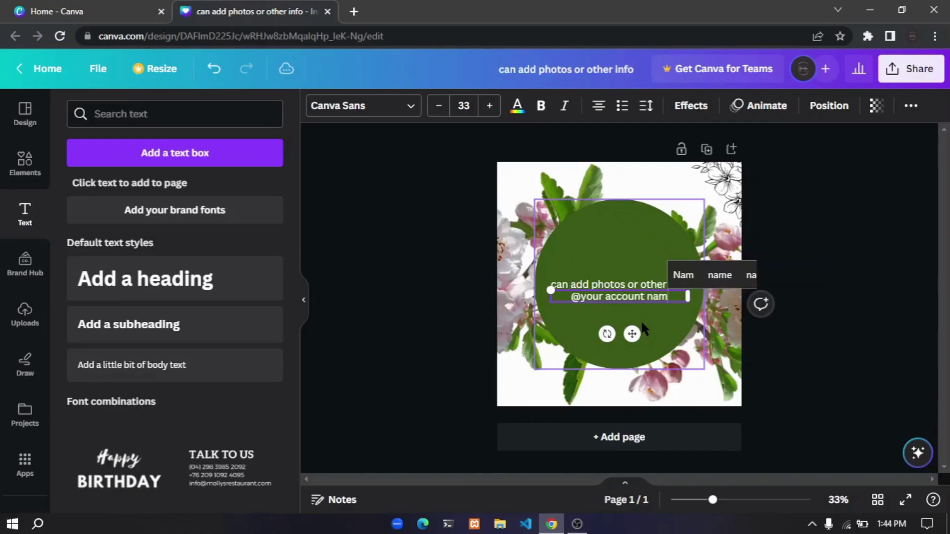
type("e")
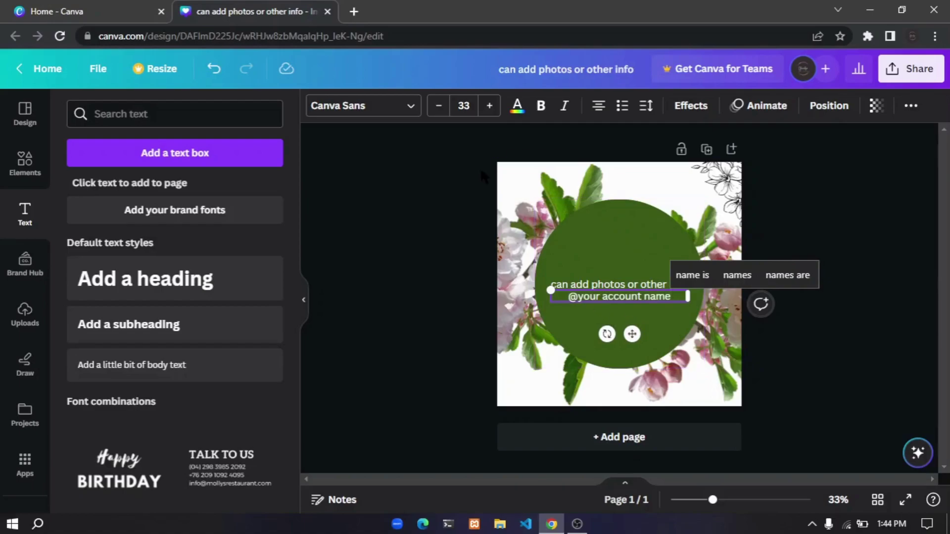
- Format the account name text in Aprila at size 16.5 and move it to the page's lower-right area, at the circle's bottom edge
left_click(366, 114)
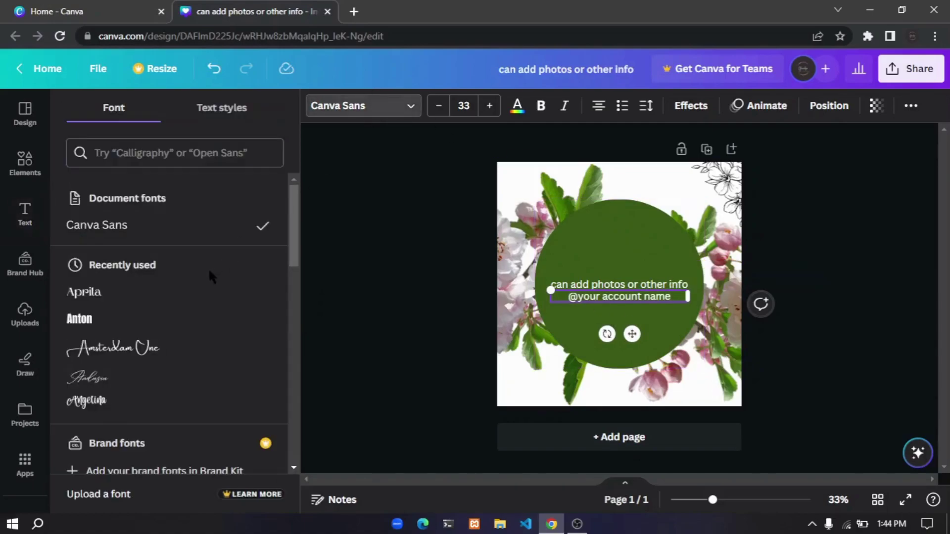
scroll(174, 346, "down", 3)
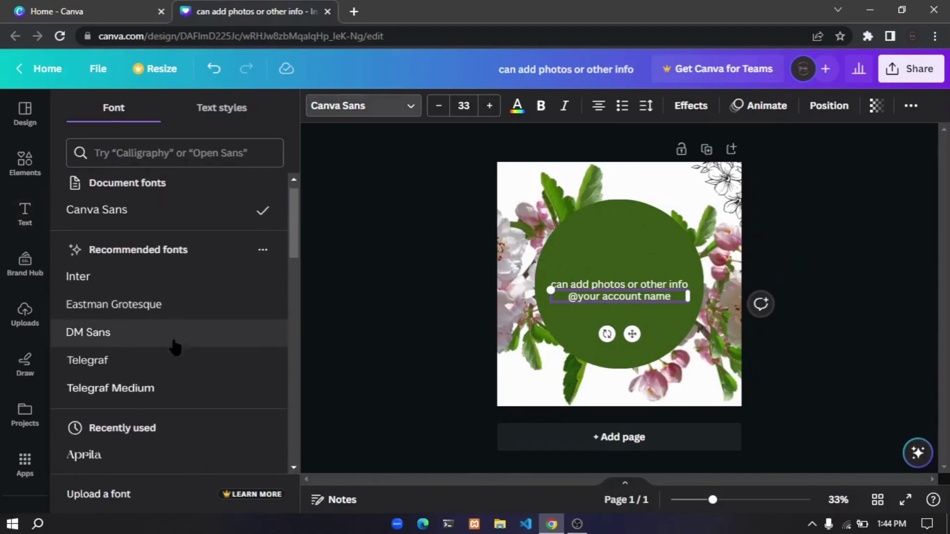
scroll(174, 346, "down", 2)
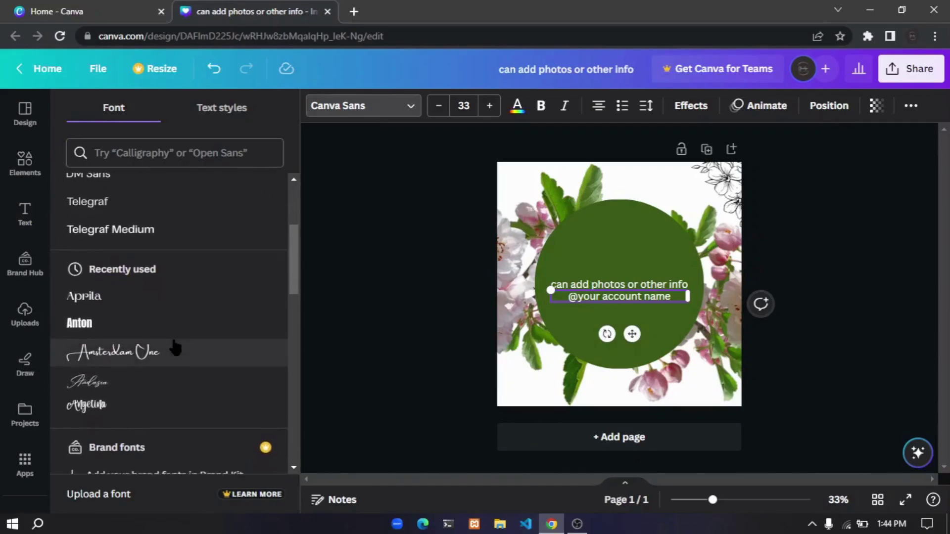
scroll(173, 347, "down", 1)
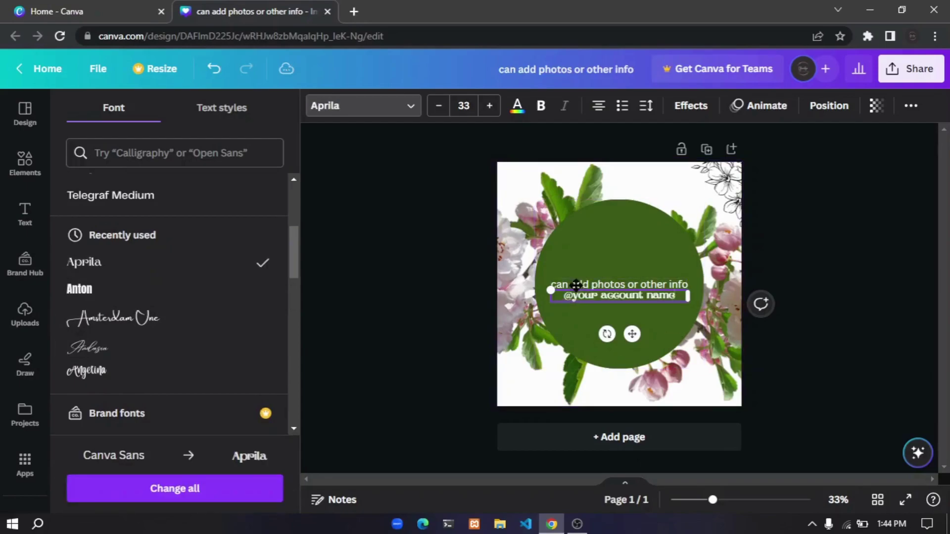
left_click_drag(551, 291, 619, 299)
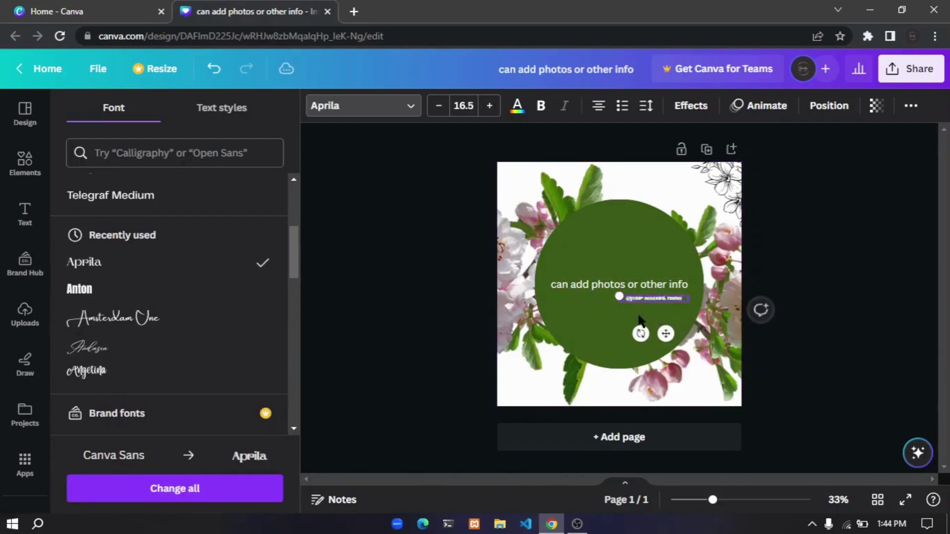
left_click_drag(673, 365, 687, 395)
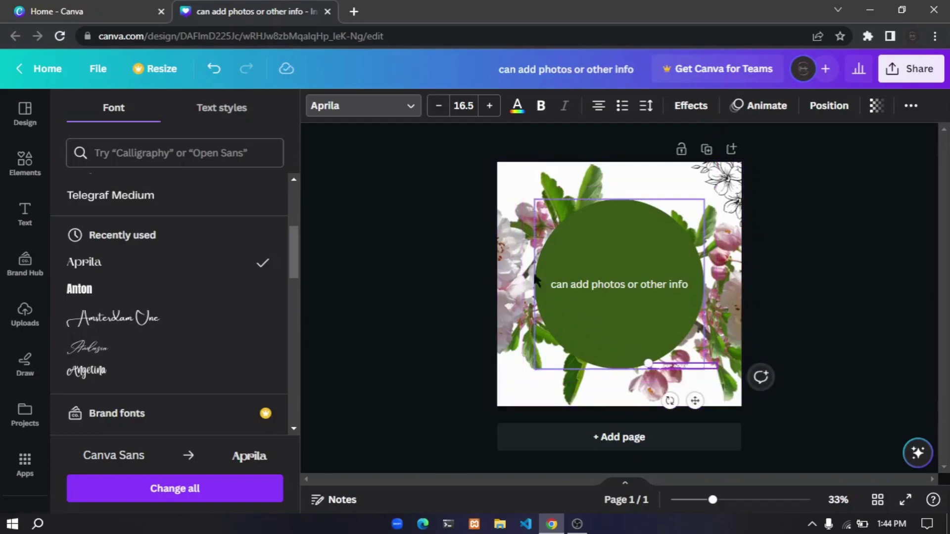
- Change the white text color to the brown photo color throughout the design
left_click(525, 110)
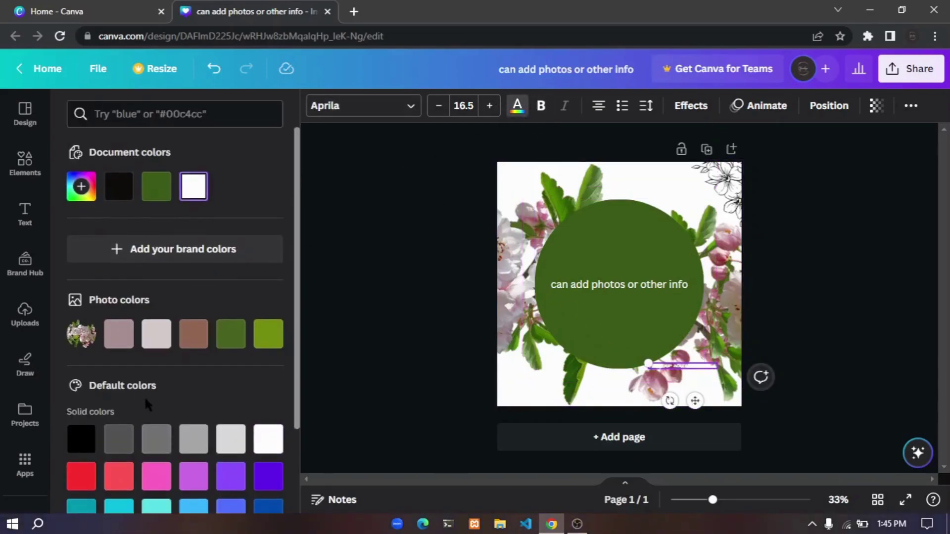
scroll(144, 396, "down", 1)
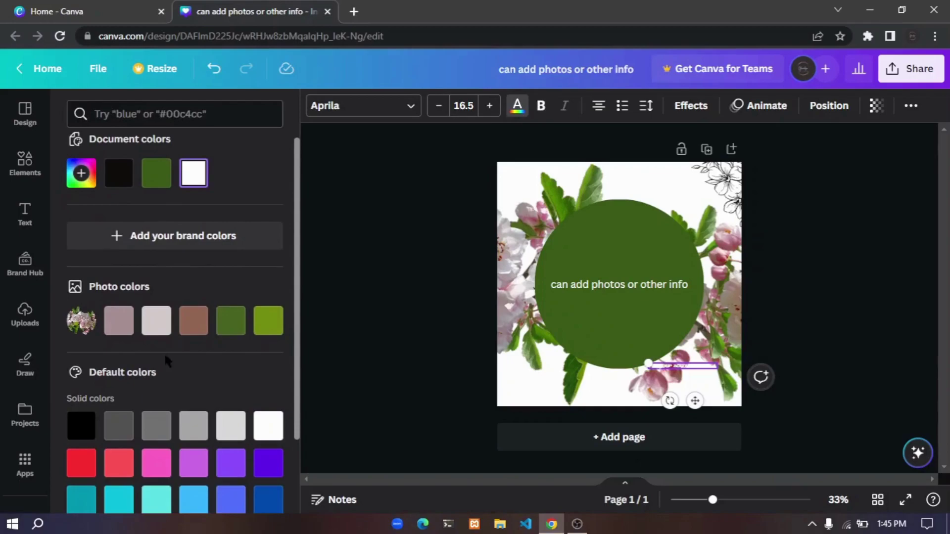
left_click(190, 327)
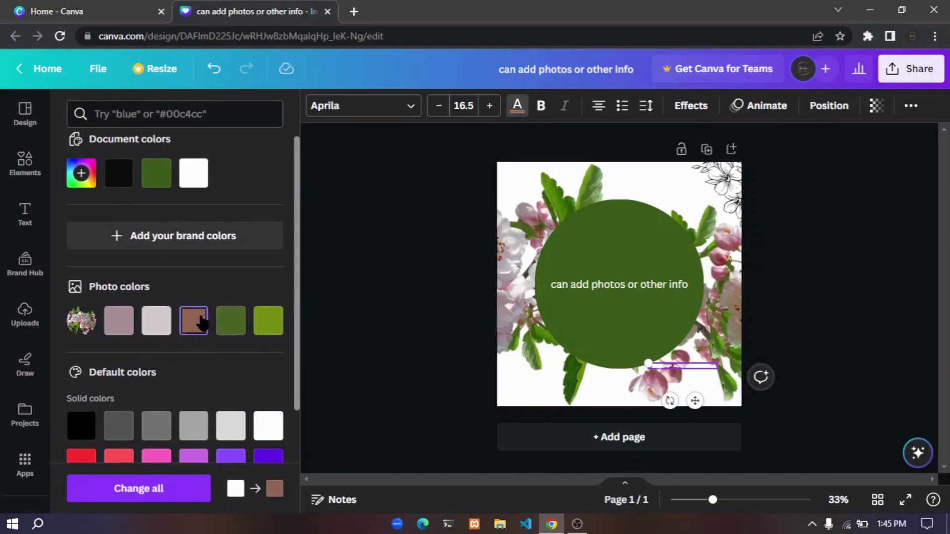
left_click(193, 498)
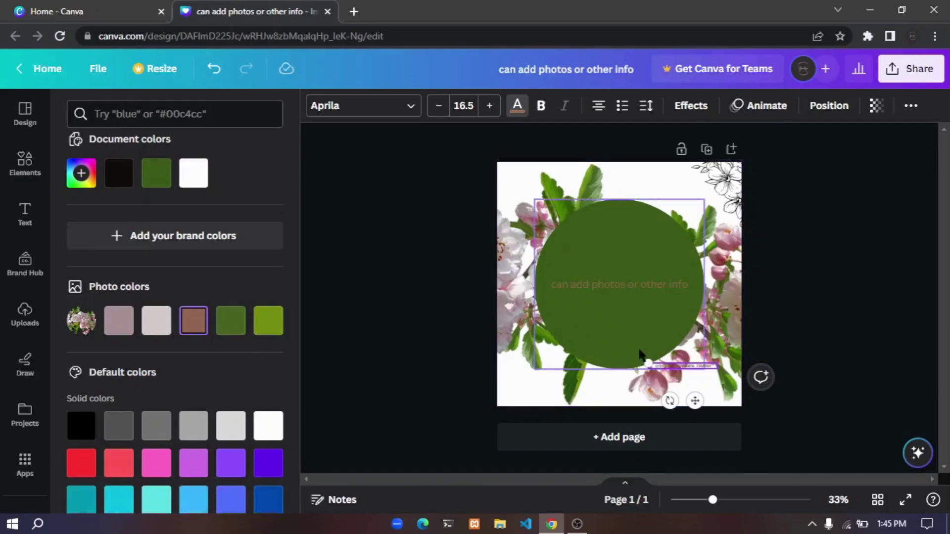
- Enlarge the account name text to size 21.6 and change all brown text in the design to #100F0D
left_click_drag(646, 361, 626, 358)
left_click_drag(684, 401, 699, 401)
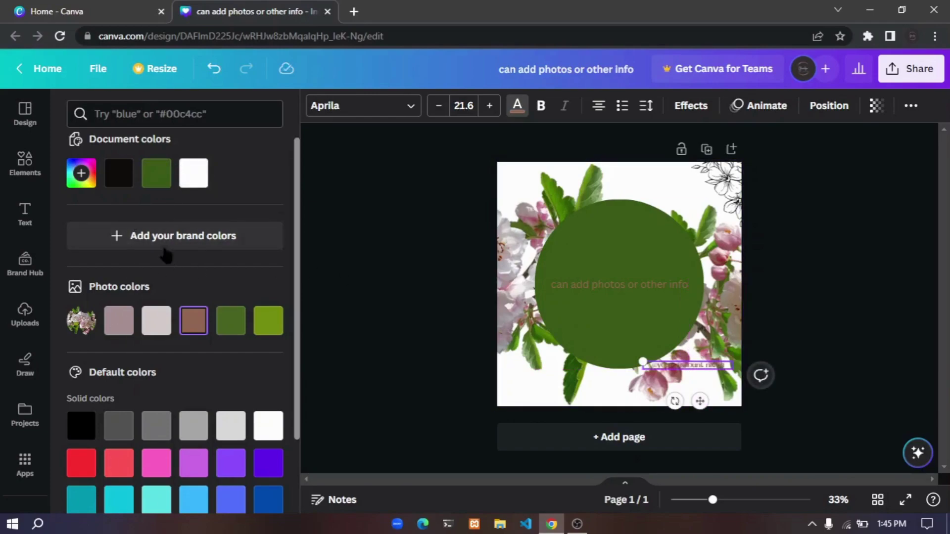
left_click(118, 173)
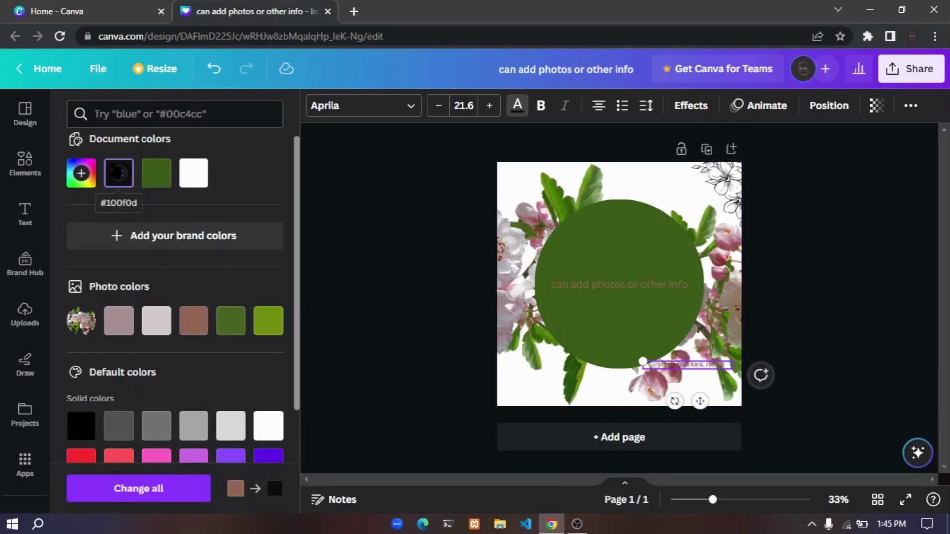
left_click(81, 173)
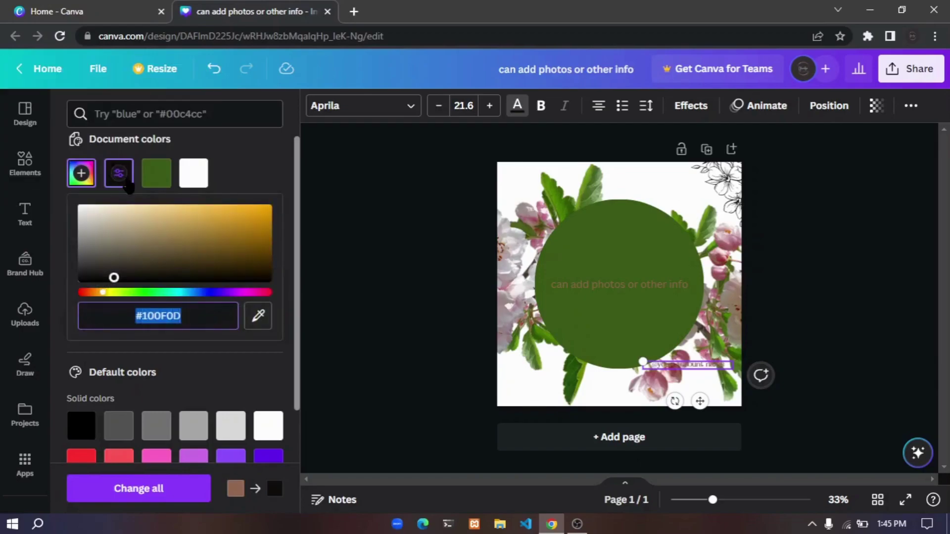
left_click(180, 495)
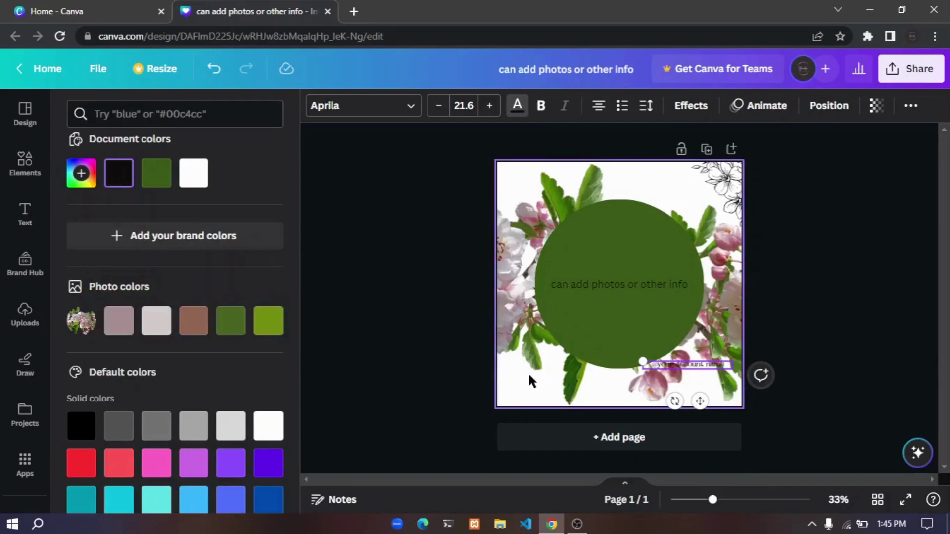
- Change the font of the account name text to Eczar SemiBold
left_click(398, 110)
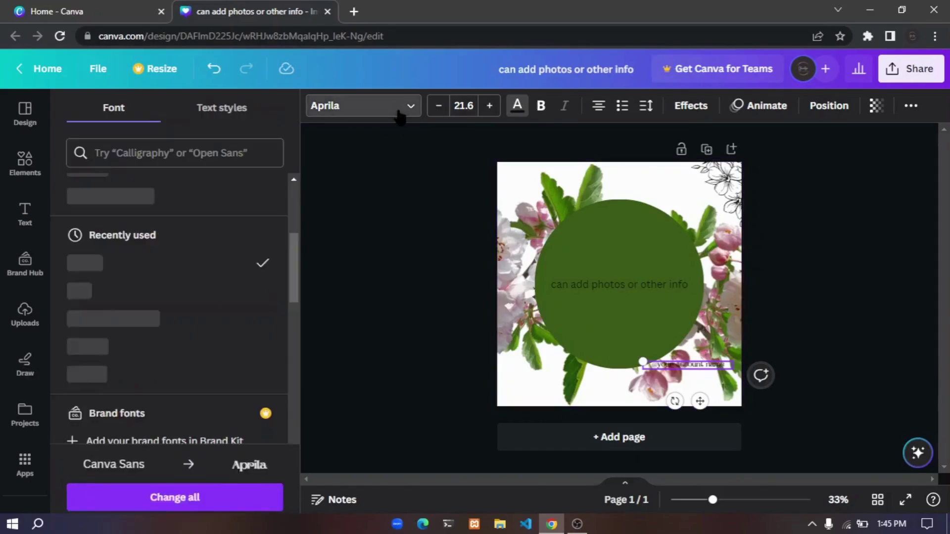
scroll(148, 356, "down", 4)
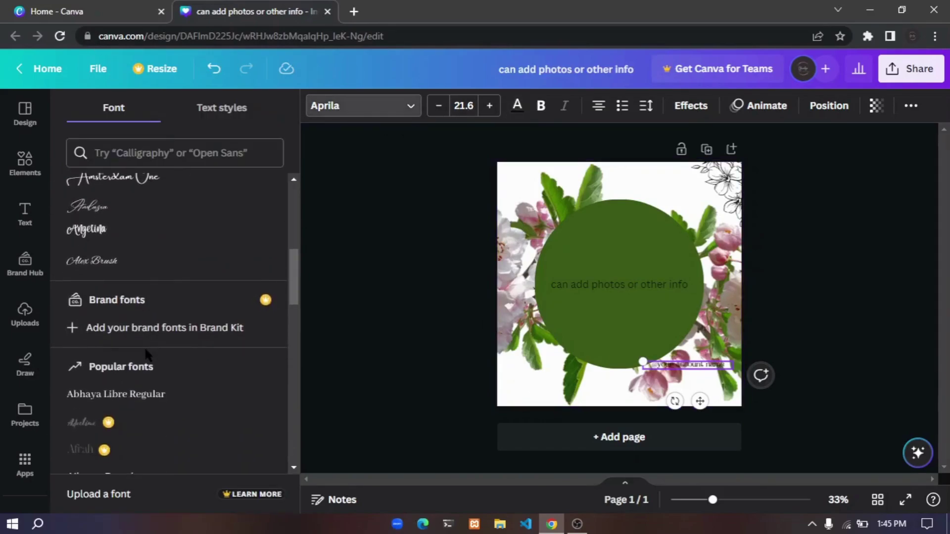
scroll(147, 356, "down", 4)
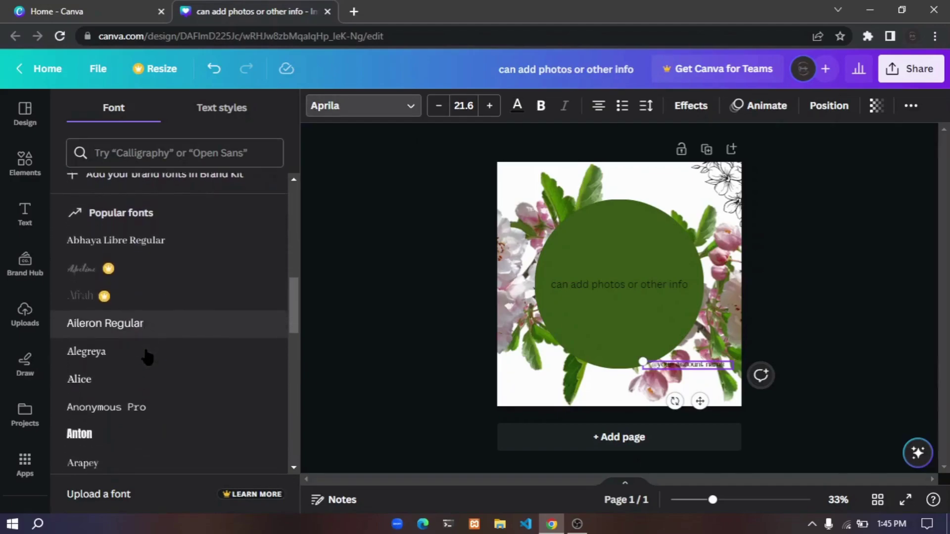
scroll(148, 356, "down", 8)
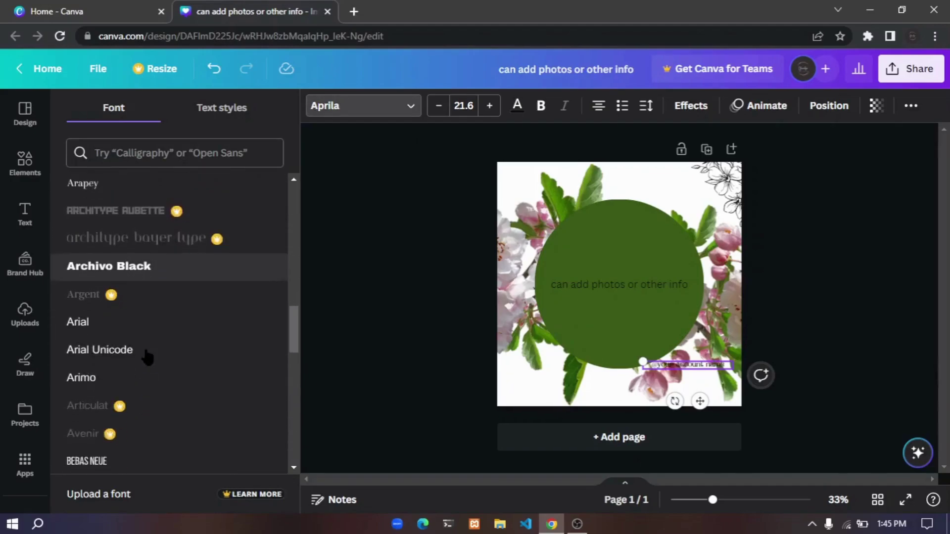
scroll(148, 356, "down", 6)
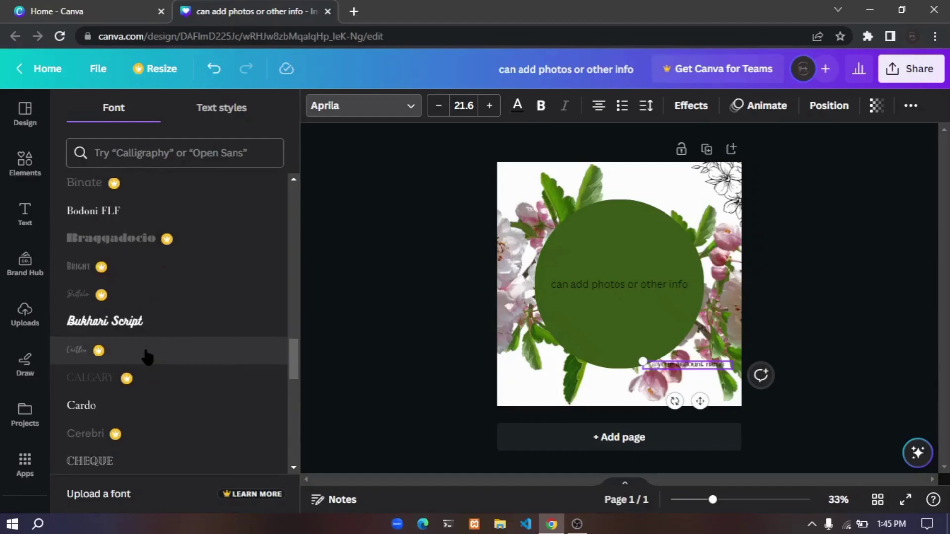
scroll(147, 356, "down", 5)
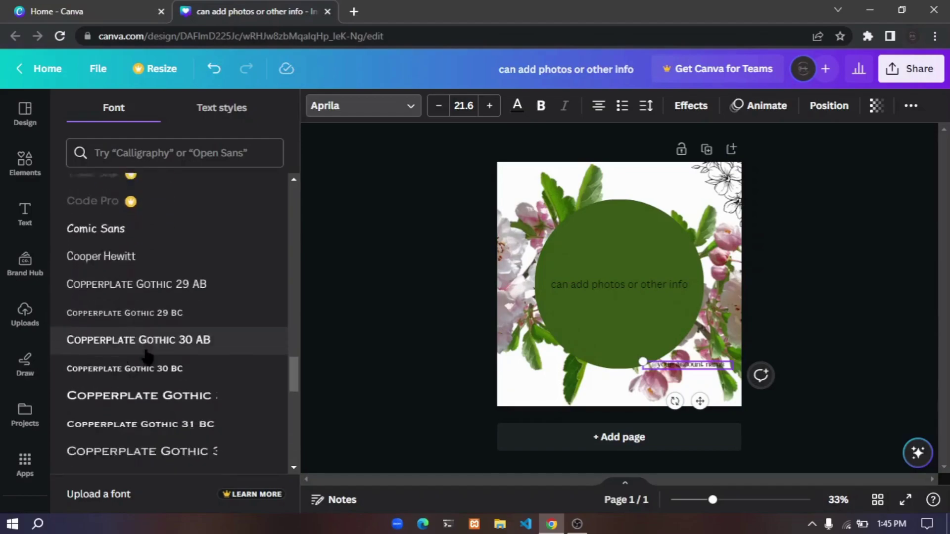
scroll(147, 356, "down", 3)
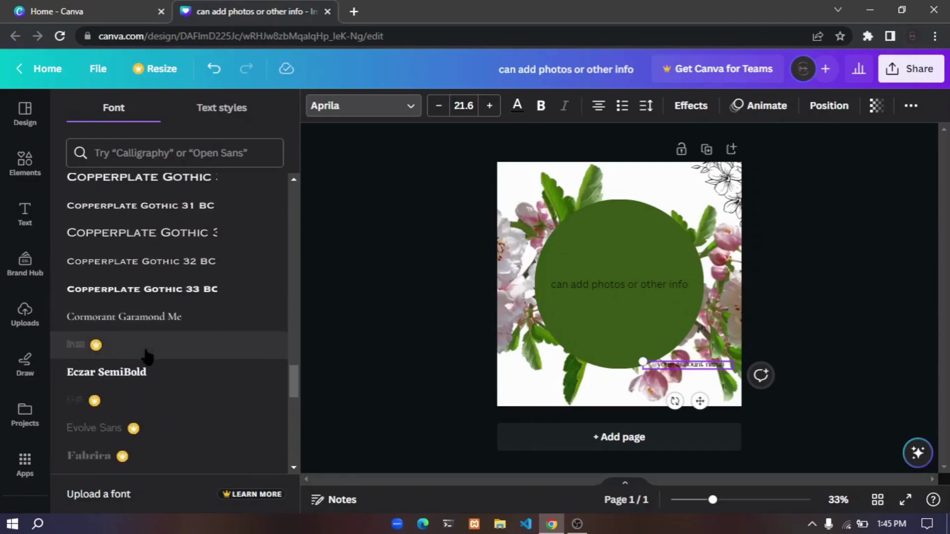
scroll(147, 357, "down", 1)
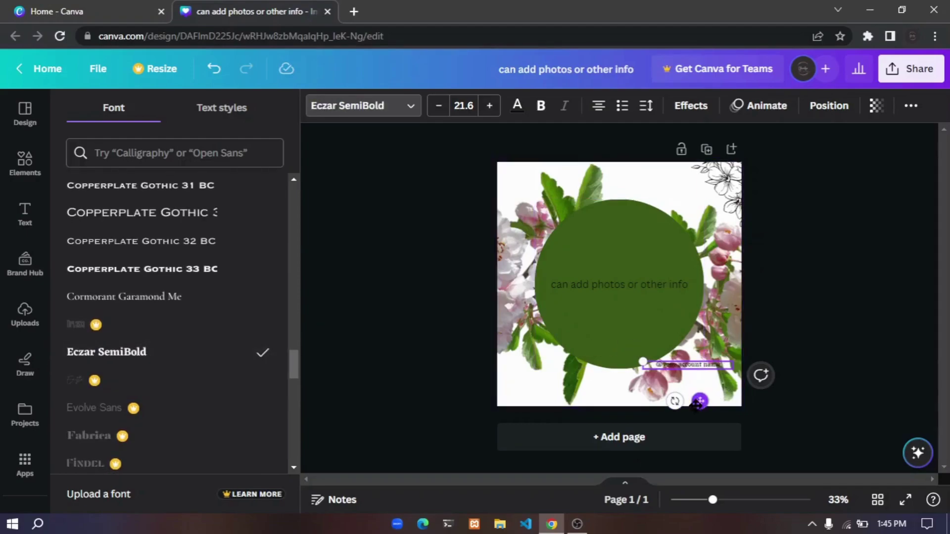
- Move the account name text into the page's lower-left corner, flush with the left and bottom edges, and deselect it
left_click_drag(700, 403, 558, 439)
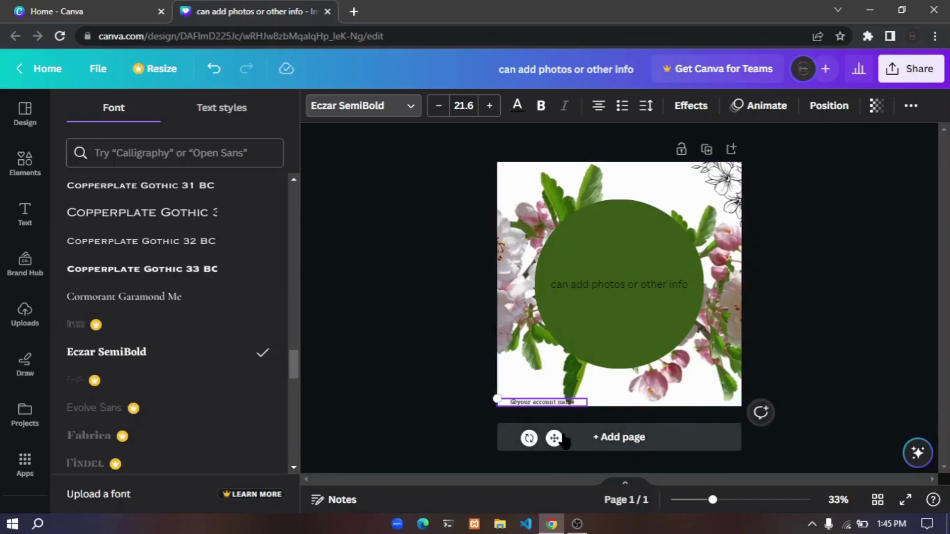
mouse_move(557, 431)
left_mouse_down()
mouse_move(580, 431)
mouse_move(543, 428)
mouse_move(543, 439)
left_mouse_up()
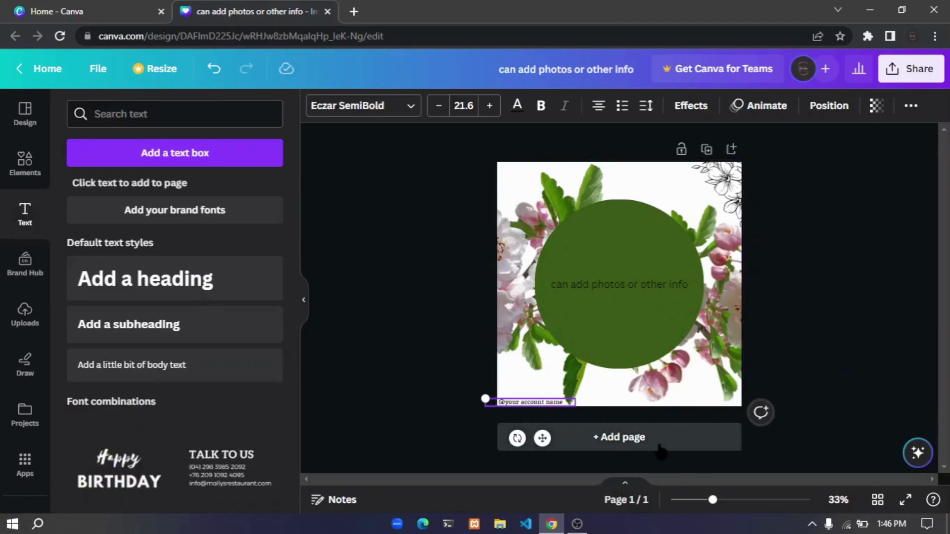
left_click(839, 398)
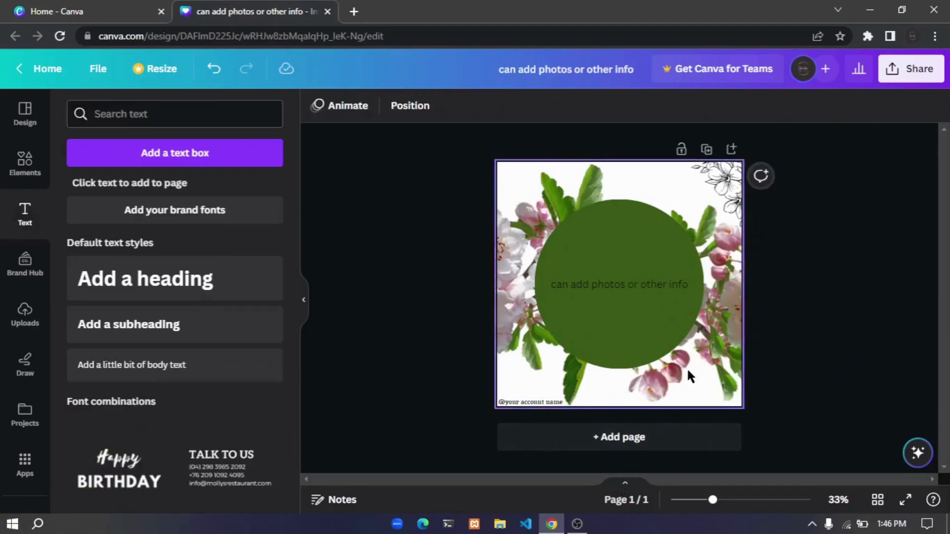